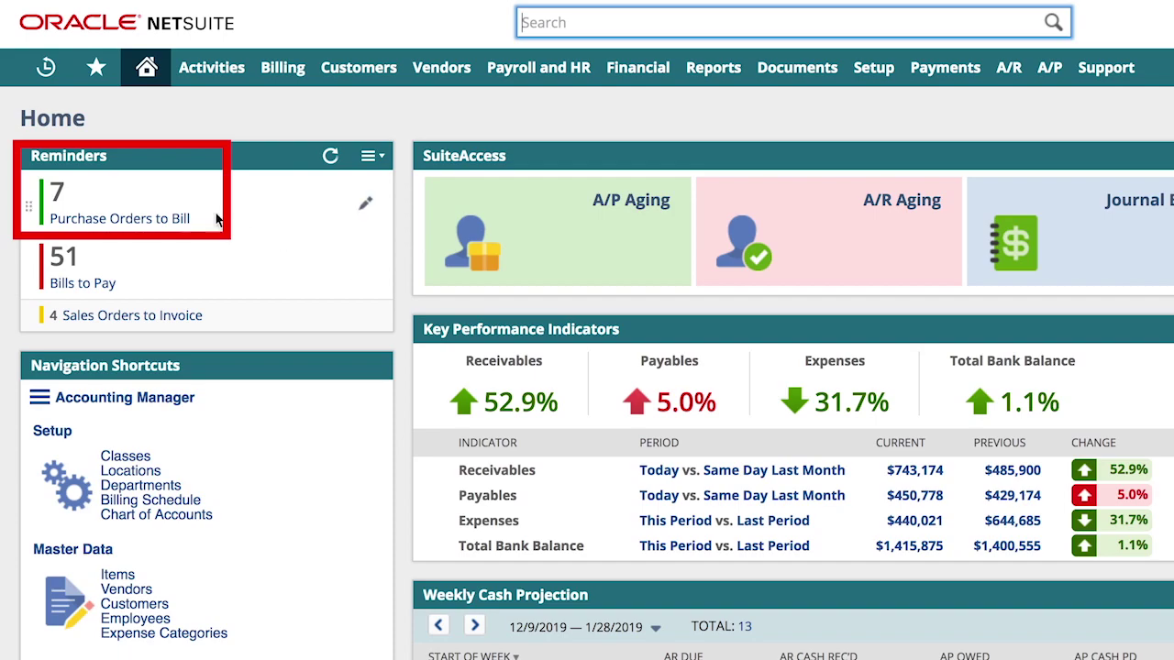
# - From the Purchase Orders to Bill list, try Mark All and Unmark All, check the vendor filter, then mark PO295 for billing
pyautogui.click(175, 227)
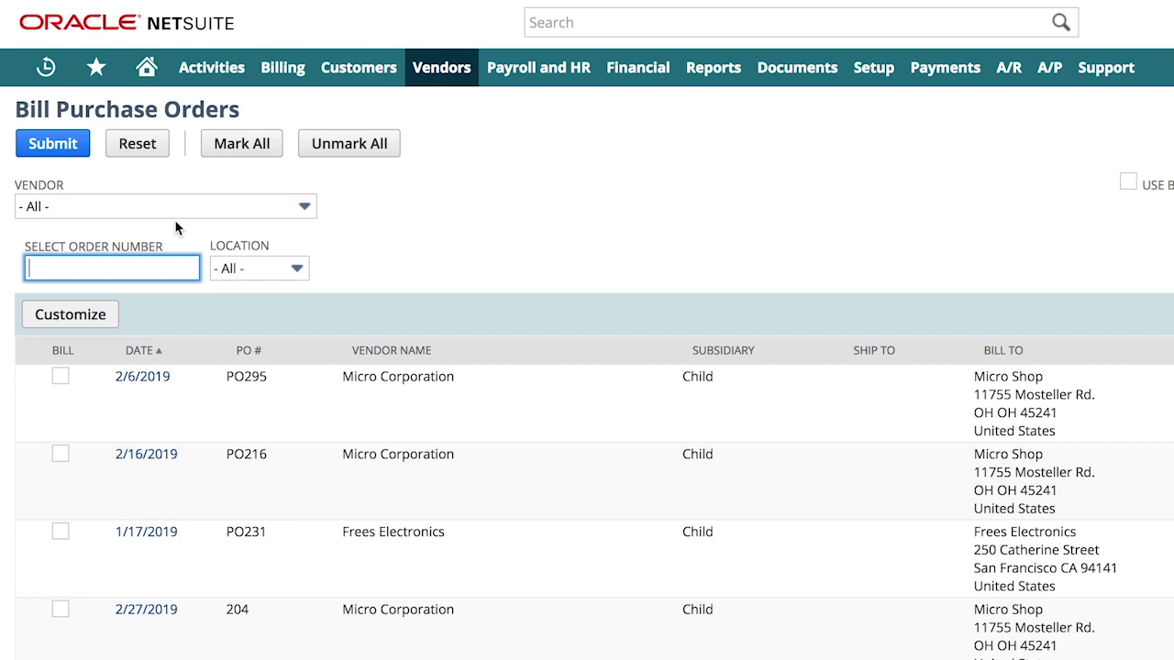
pyautogui.click(233, 154)
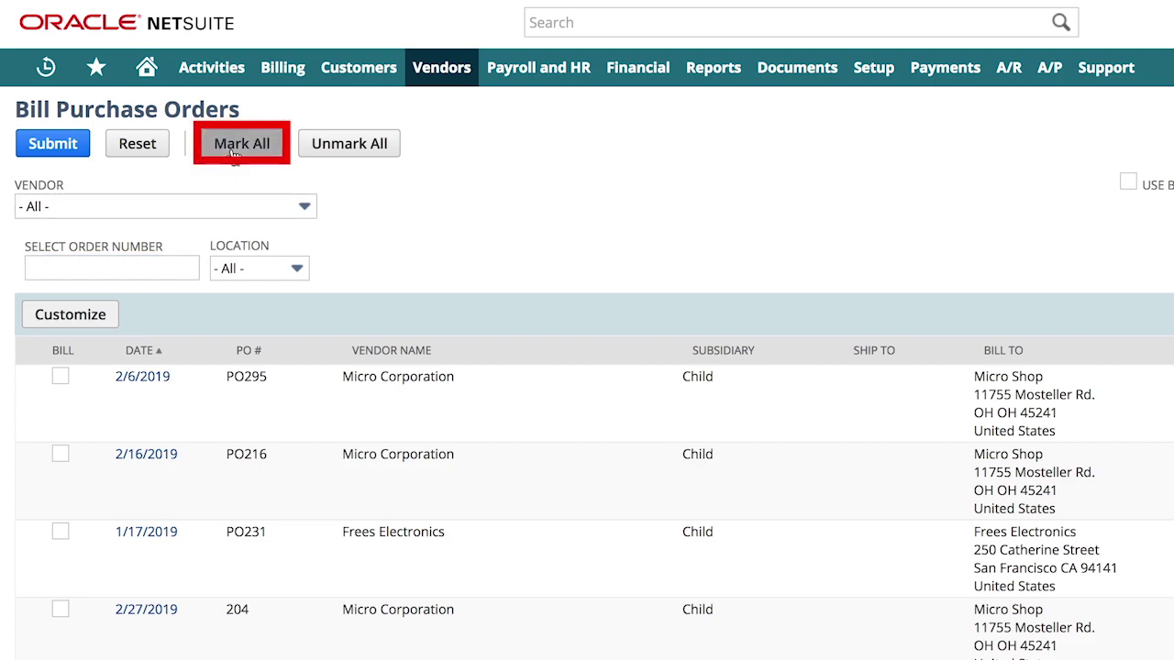
pyautogui.click(332, 152)
pyautogui.click(305, 207)
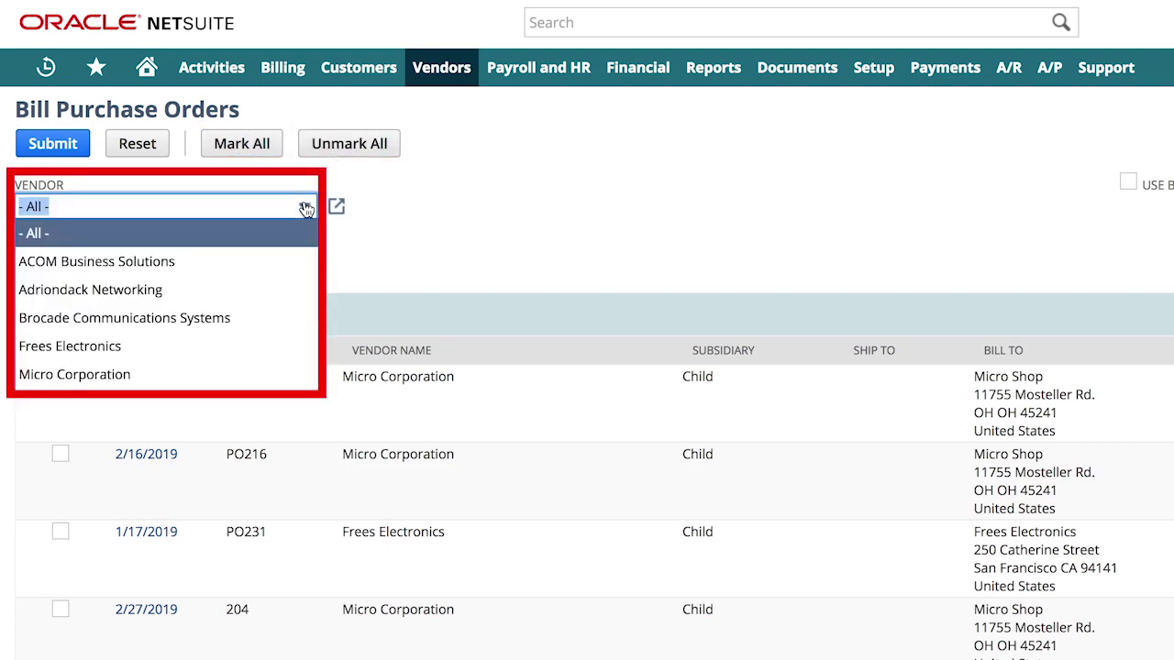
pyautogui.click(305, 207)
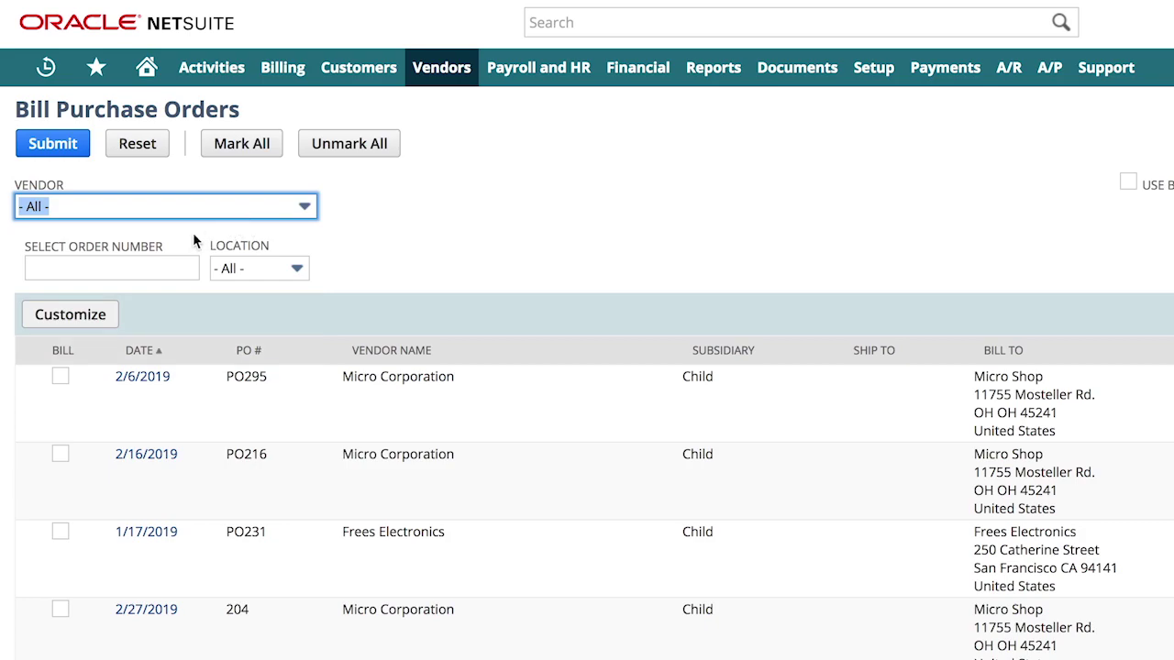
pyautogui.click(161, 268)
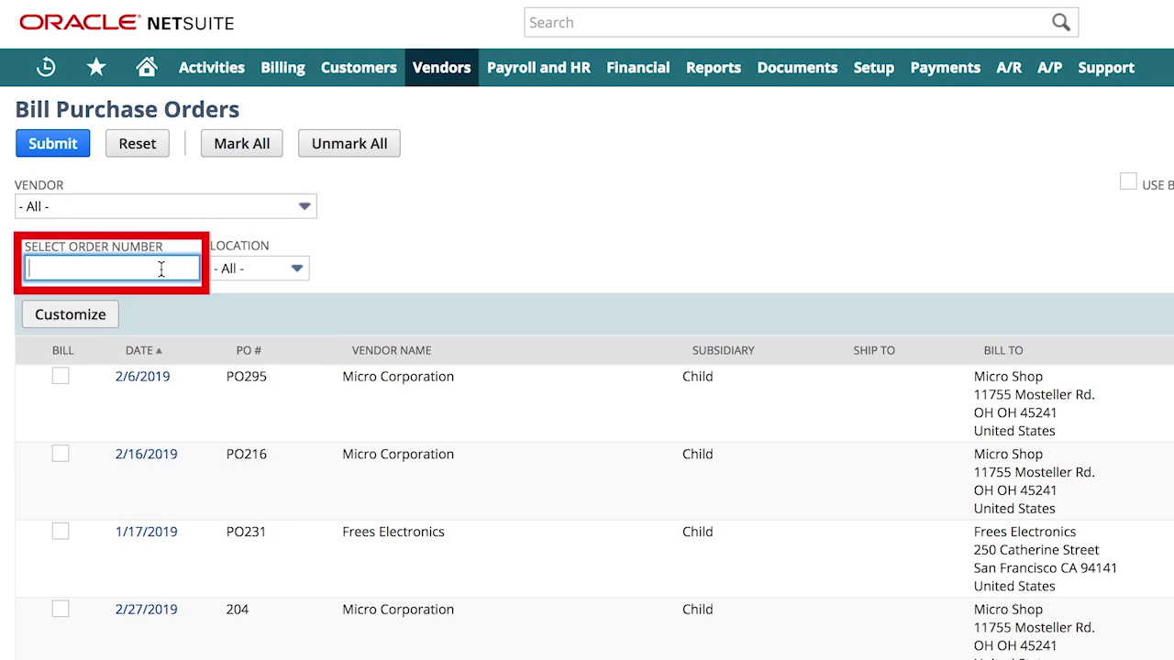
pyautogui.click(61, 375)
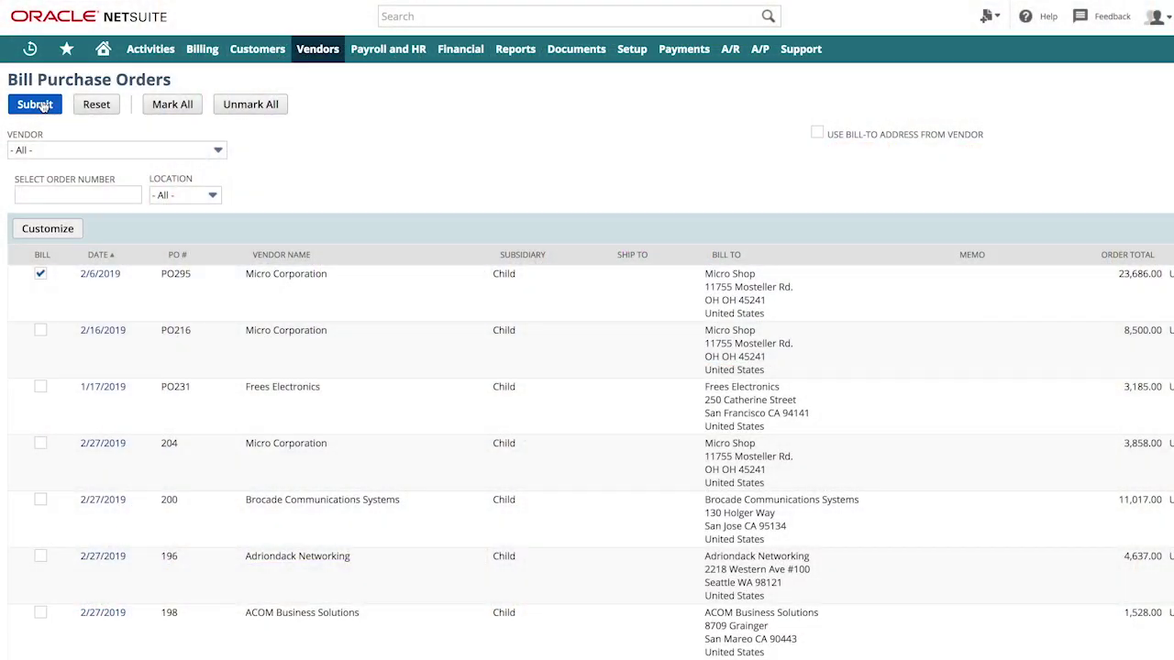
# - Bill PO295 and save the 23,686.00 Micro Corporation bill
pyautogui.click(37, 105)
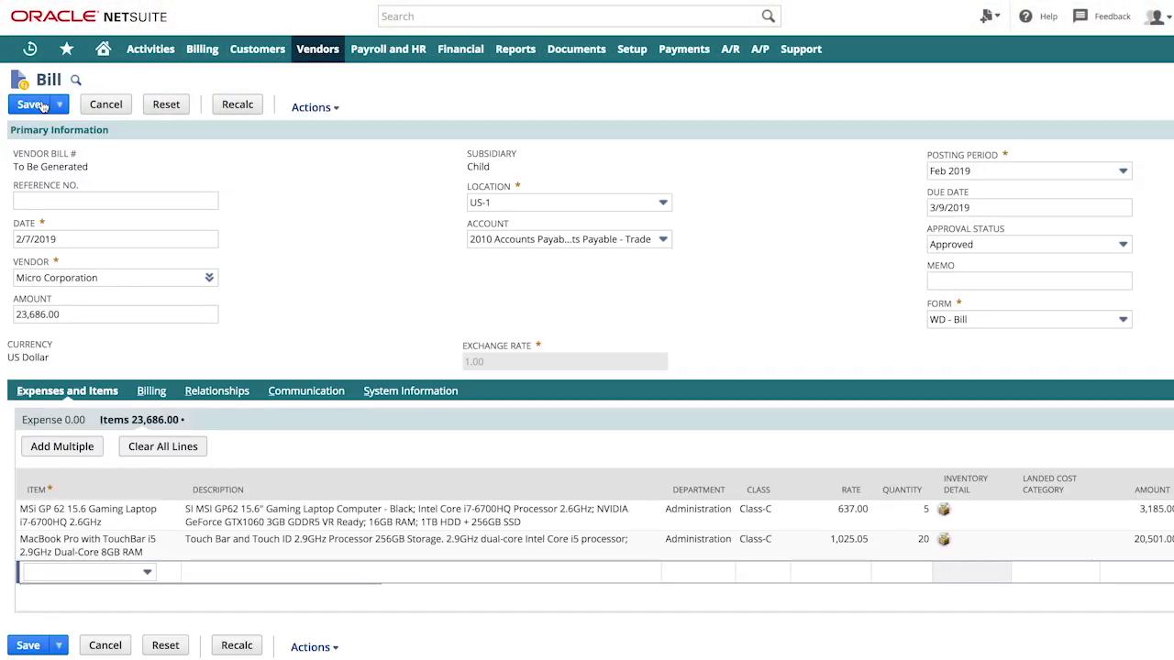
pyautogui.click(37, 105)
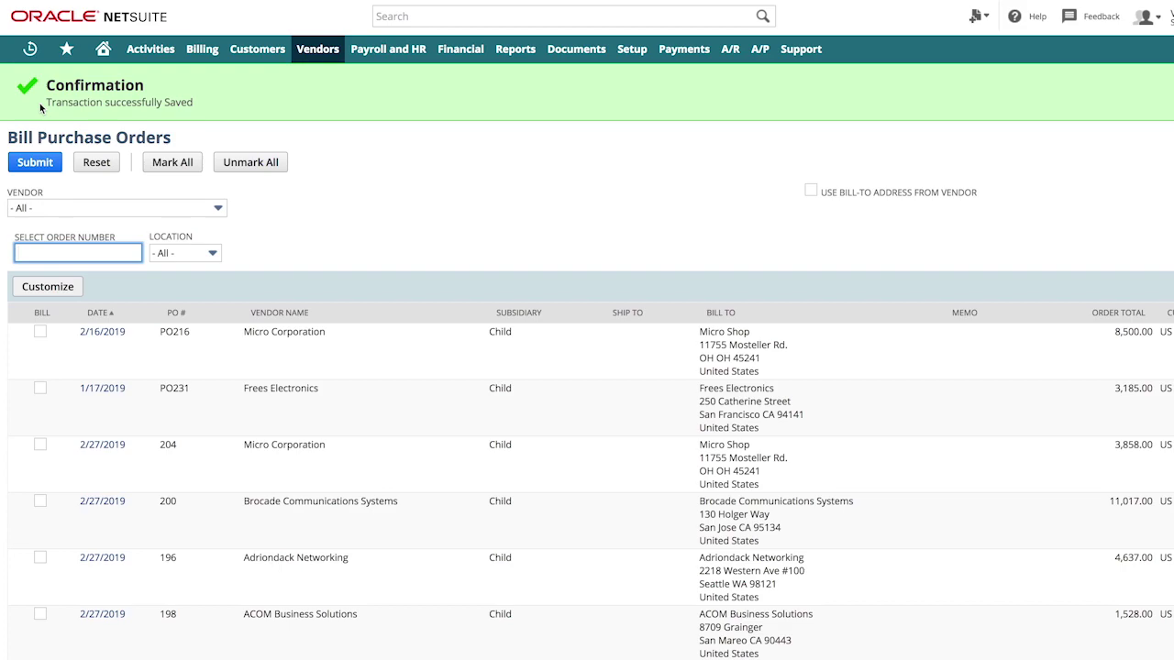
pyautogui.moveTo(103, 51)
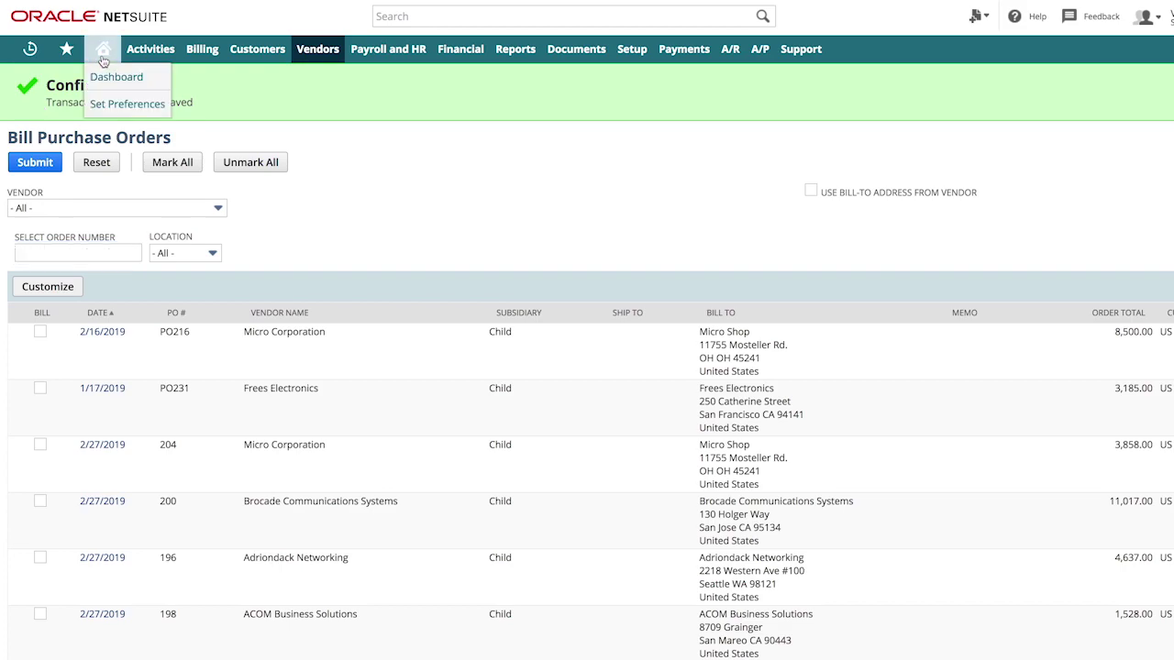
pyautogui.click(103, 73)
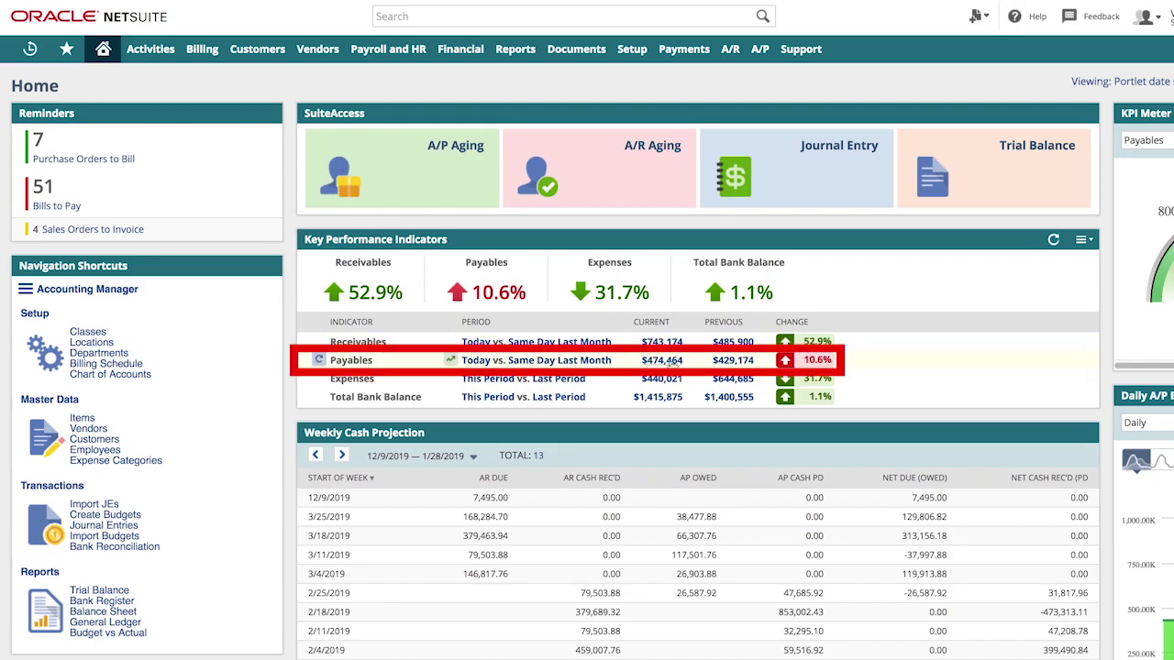
# - Drill from the Payables figure into Micro Corporation's A/P Aging Detail and open the newest bill
pyautogui.click(672, 361)
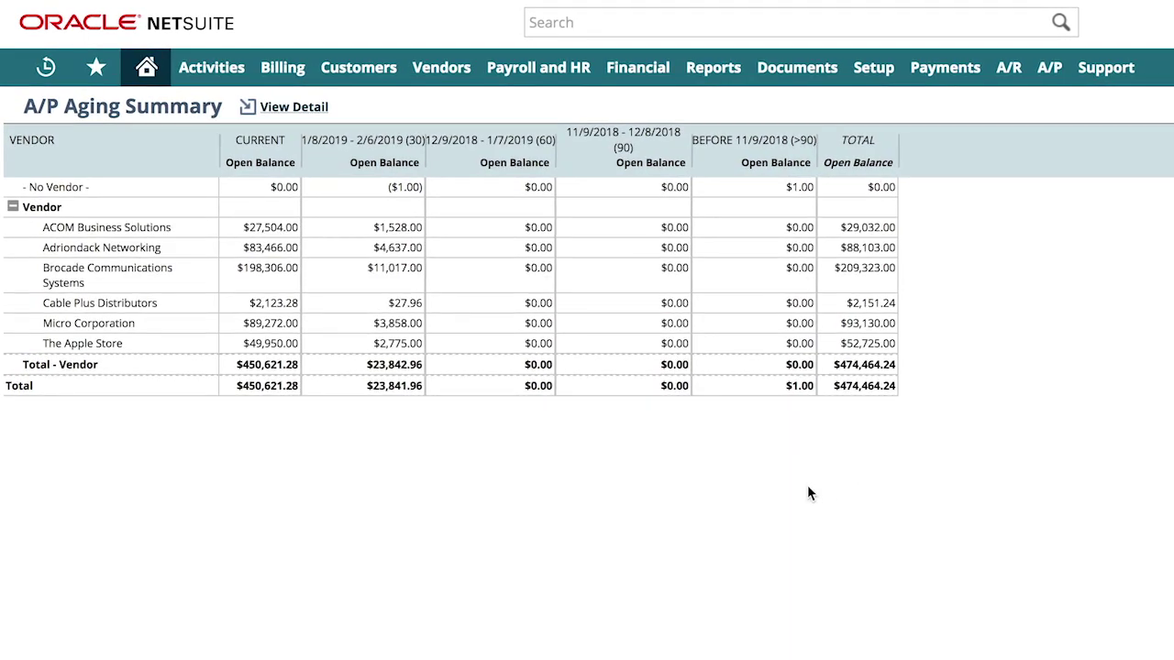
pyautogui.click(260, 328)
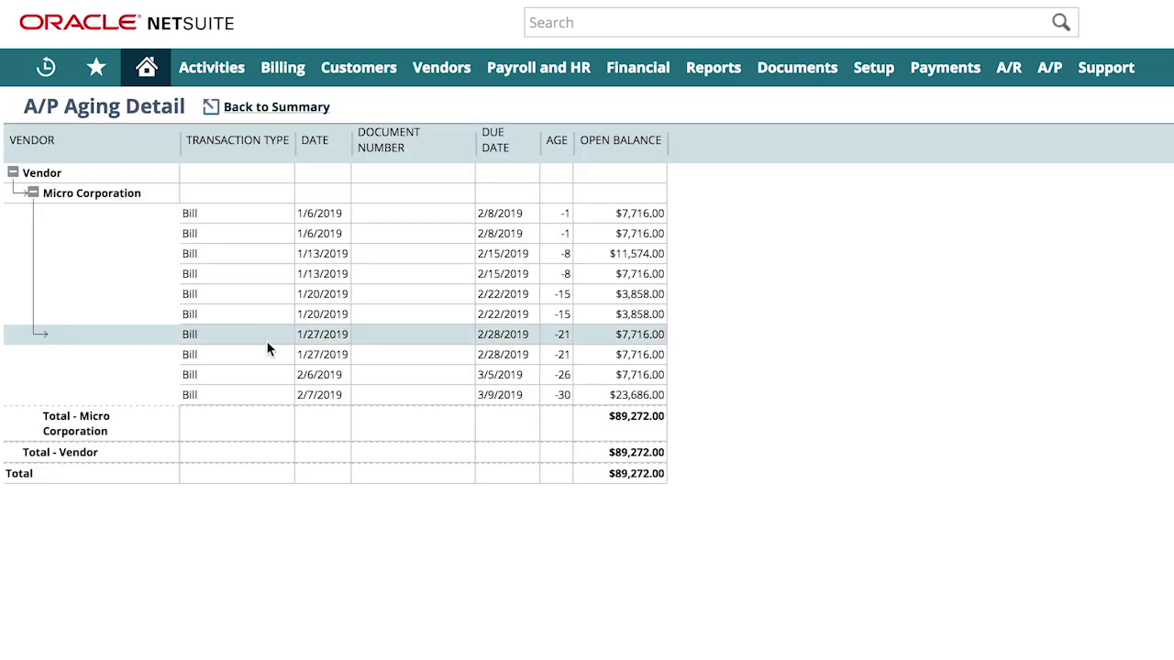
pyautogui.keyDown('super'); pyautogui.click(190, 398); pyautogui.keyUp('super')
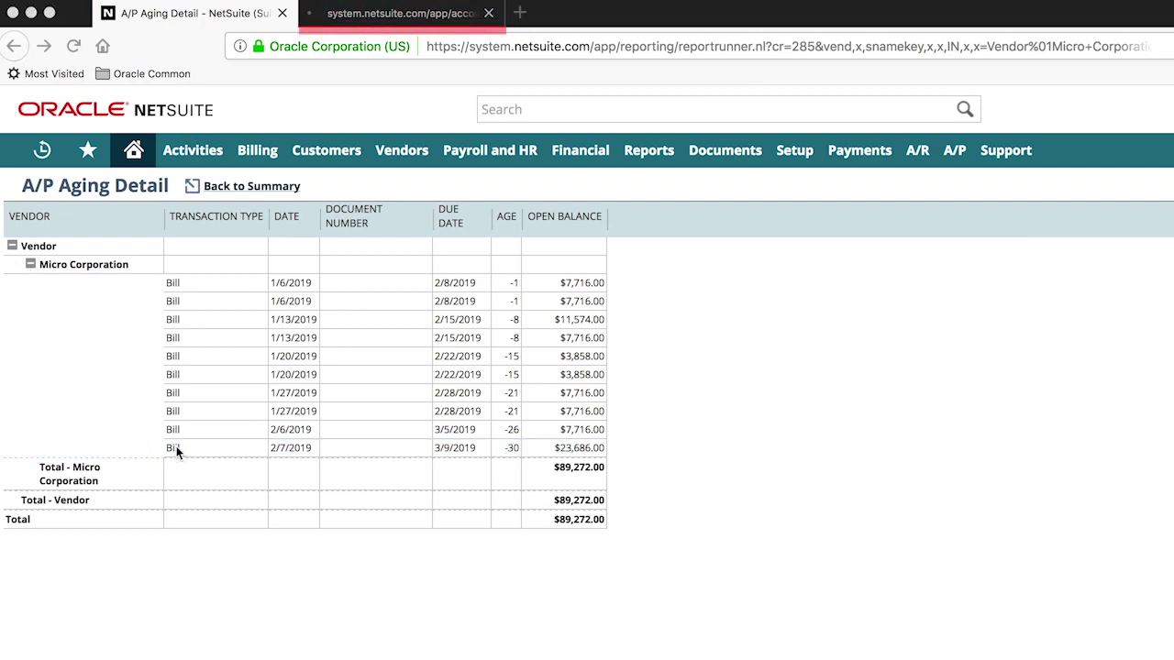
# - Start a 23,212.28 payment on the 2/7/2019 bill with a 473.72 discount
pyautogui.click(401, 20)
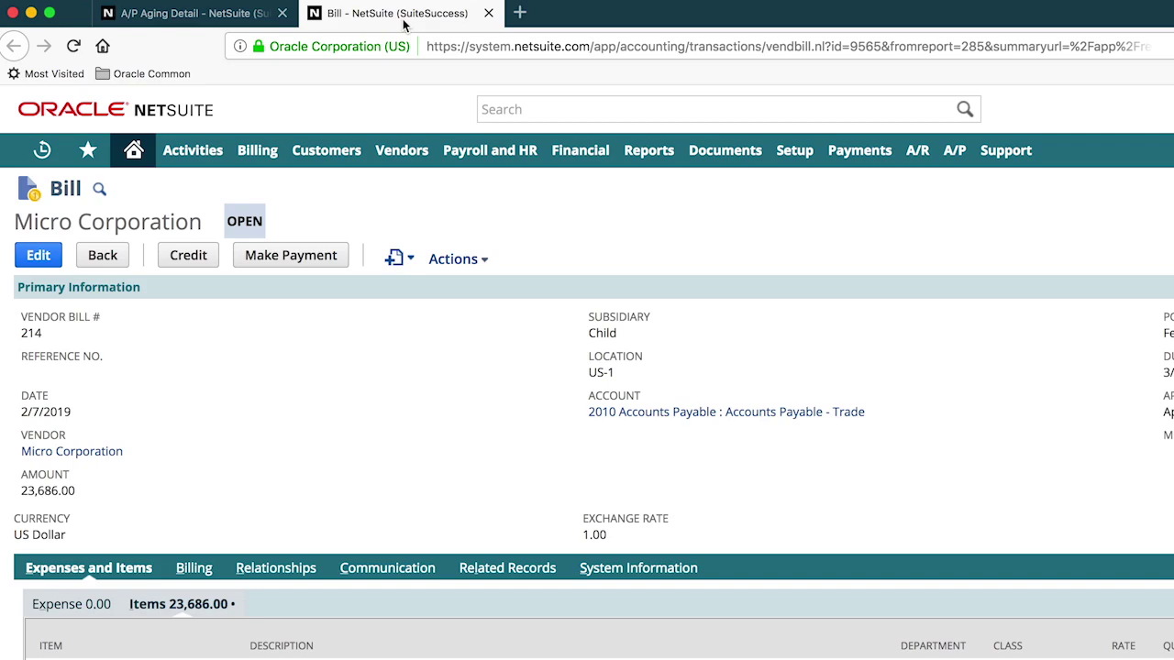
pyautogui.click(274, 260)
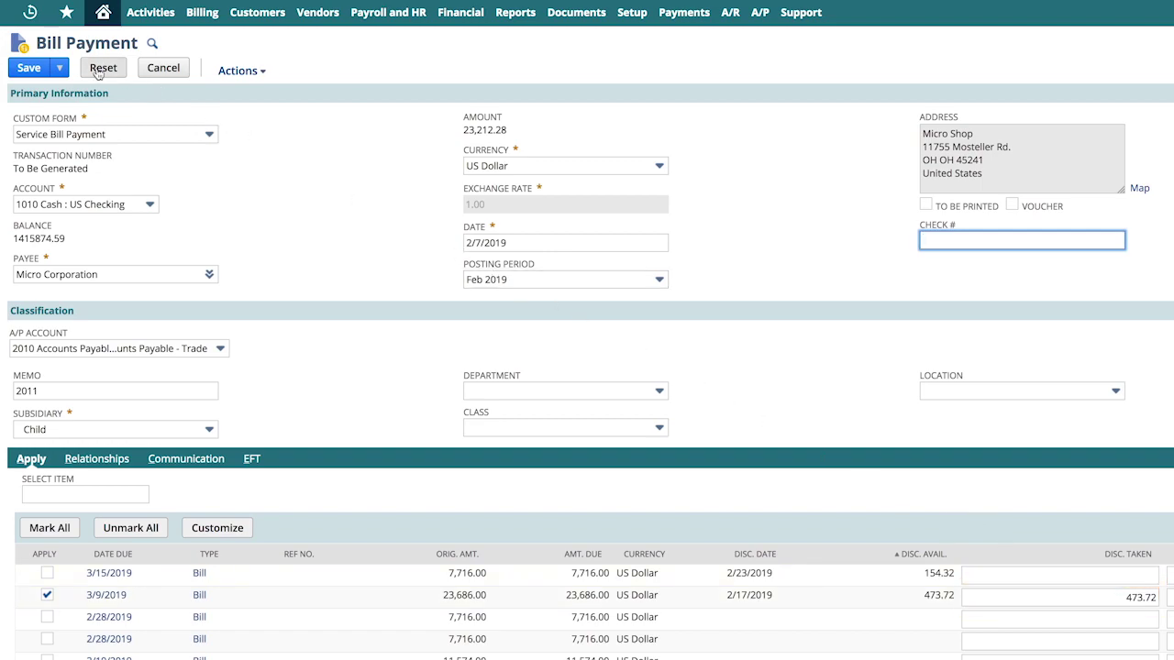
# - Save the bill payment, check its GL impact and the A/P Aging Detail, then return Home
pyautogui.moveTo(64, 67)
pyautogui.click(28, 67)
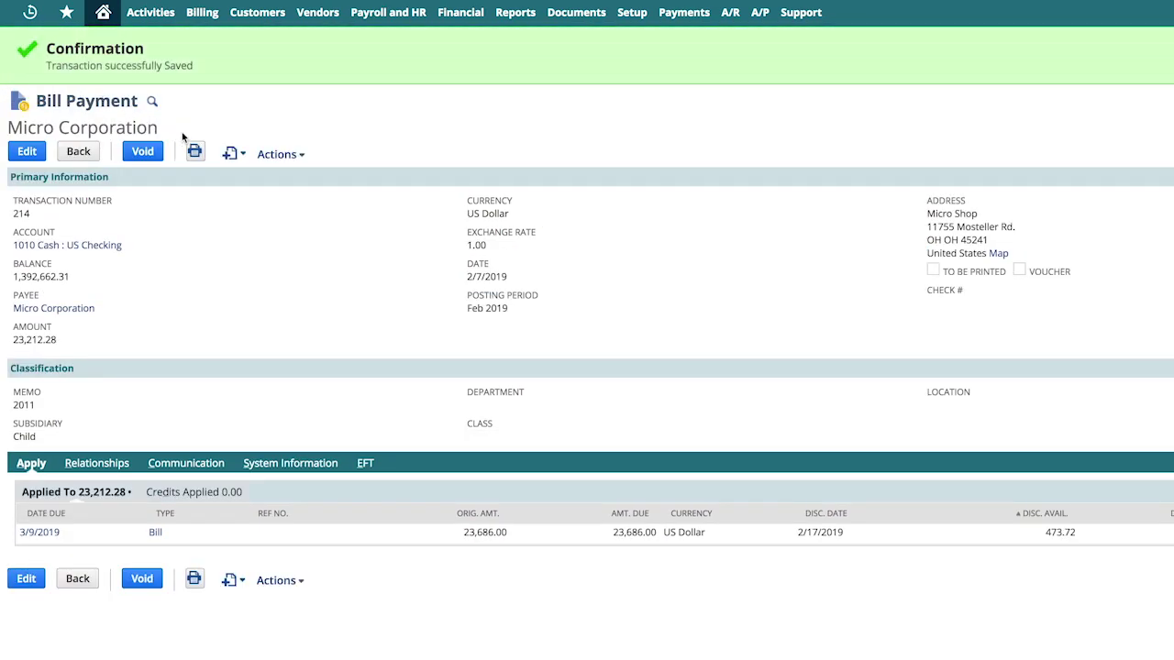
pyautogui.moveTo(277, 154)
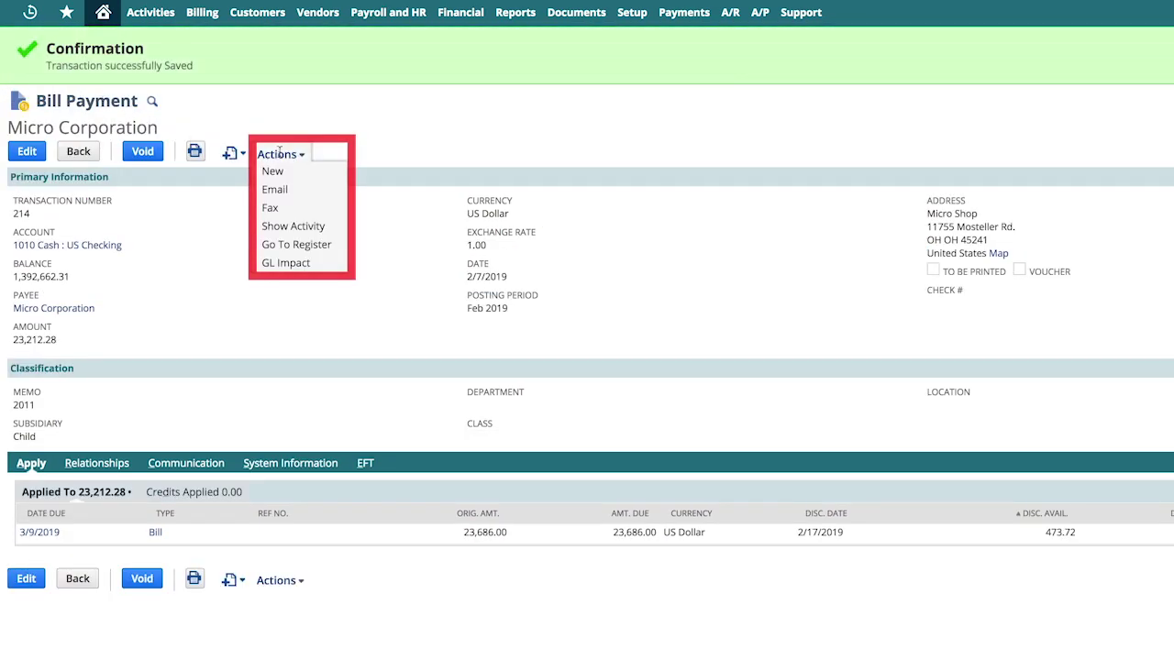
pyautogui.click(282, 263)
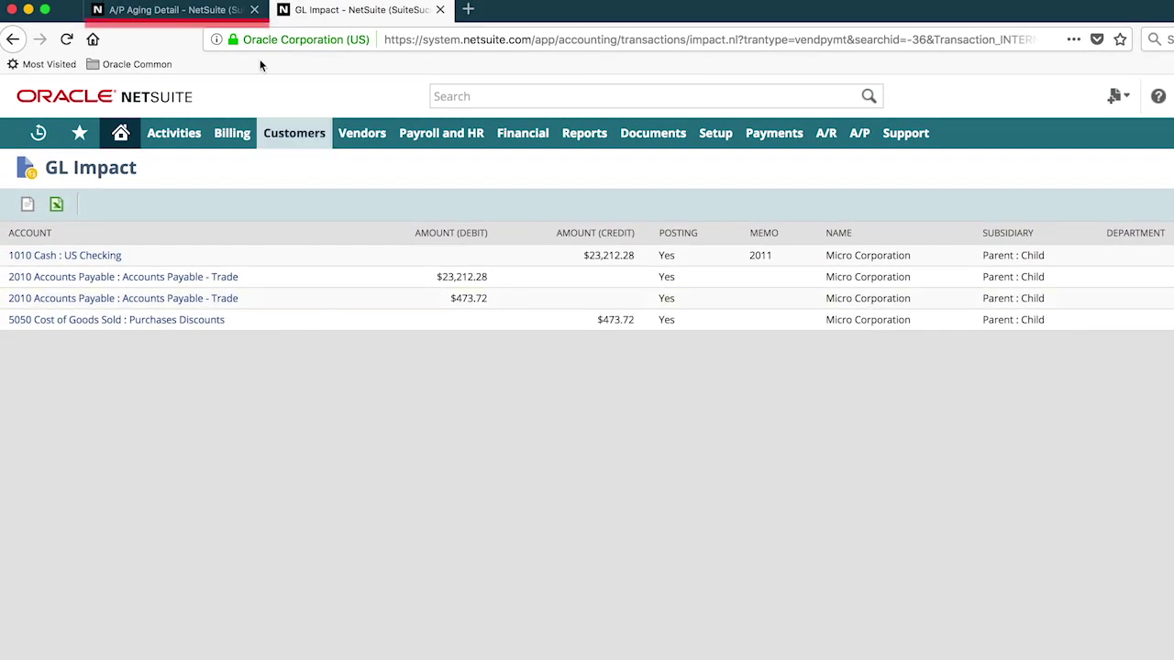
pyautogui.click(189, 10)
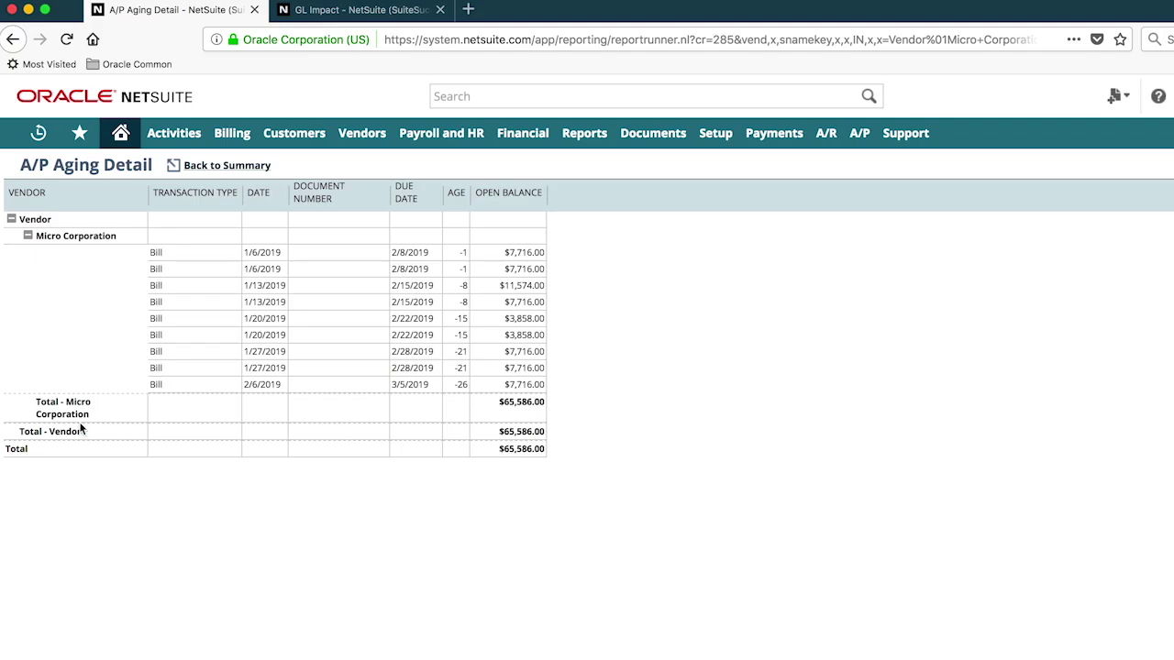
pyautogui.click(120, 133)
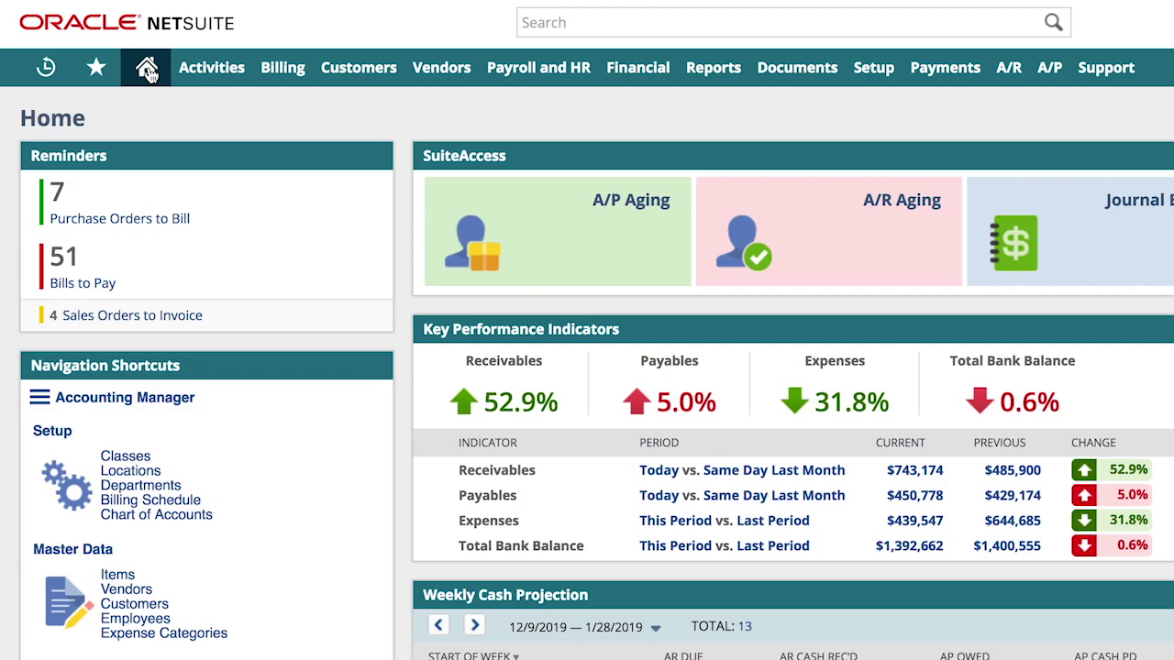
# - Open Big Tread Trucking bill VBLC005 from Recent Records
pyautogui.moveTo(47, 74)
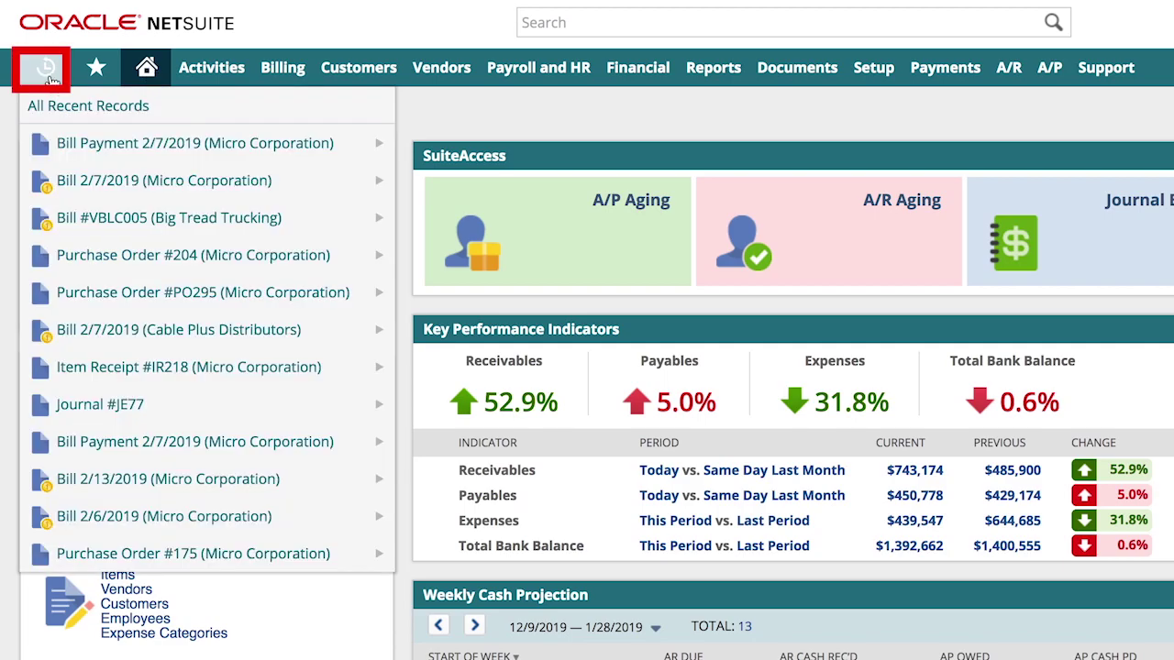
pyautogui.moveTo(81, 229)
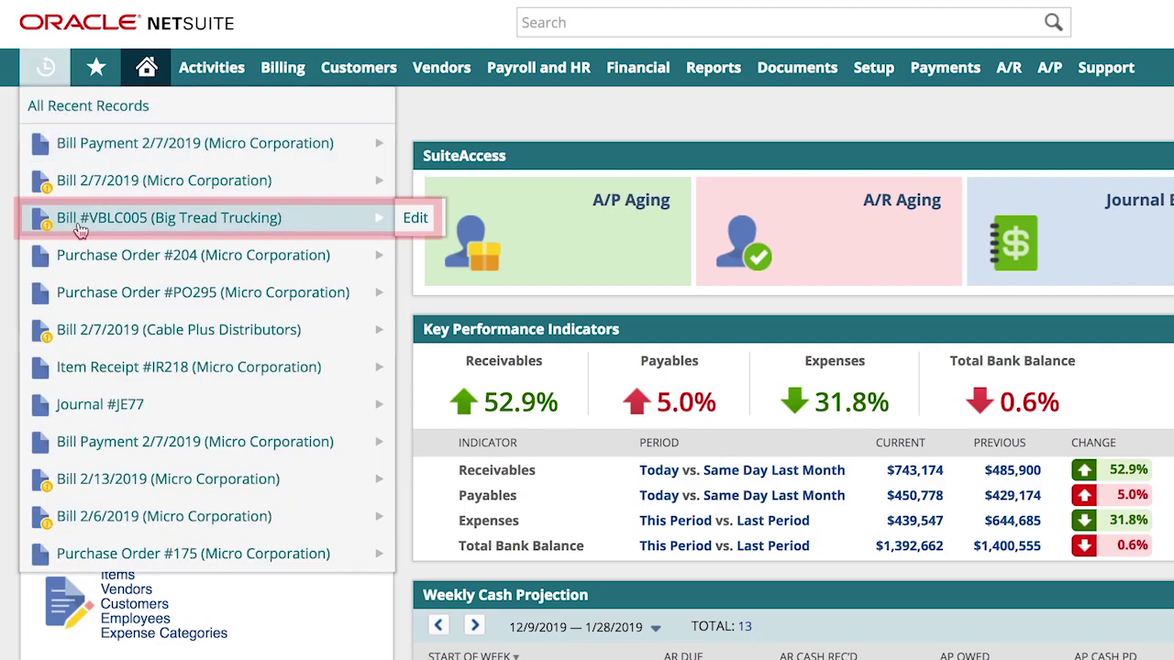
pyautogui.click(81, 230)
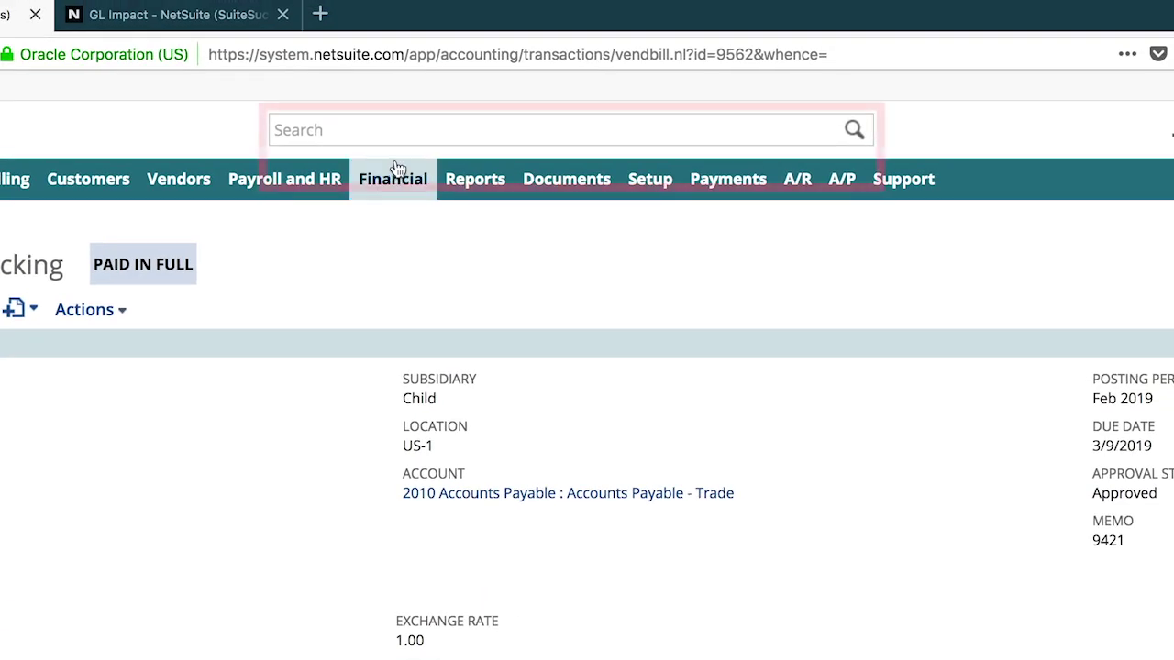
# - Search for IR218 and open the item receipt for editing
pyautogui.click(408, 129)
pyautogui.write('IR218')
pyautogui.moveTo(834, 173)
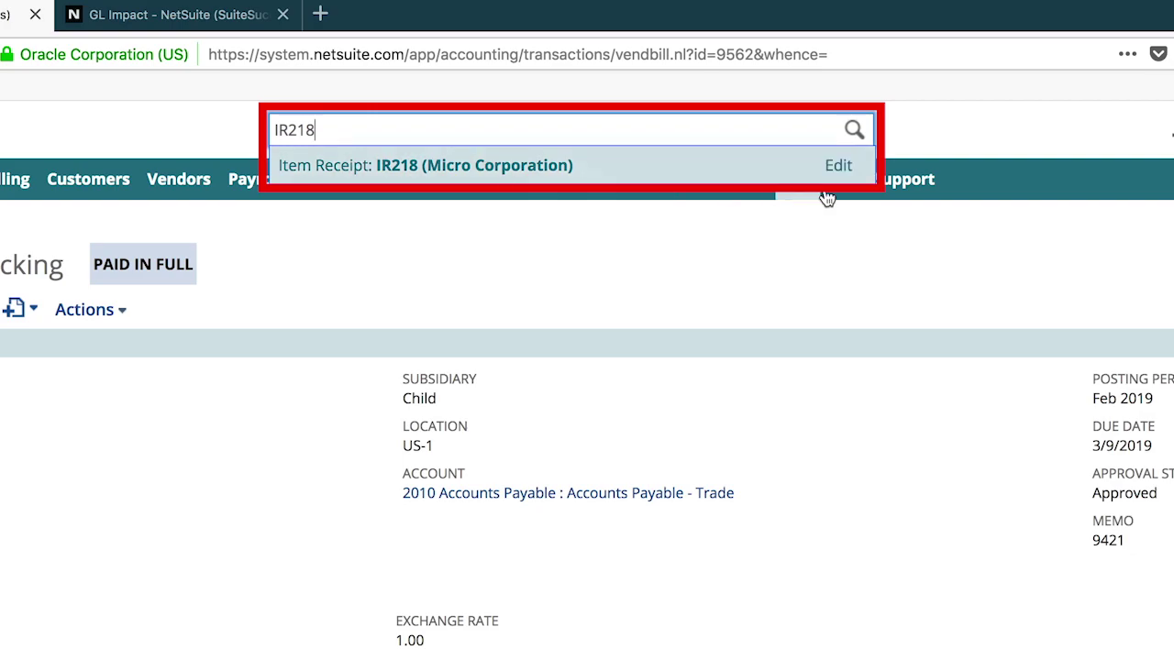
pyautogui.click(834, 173)
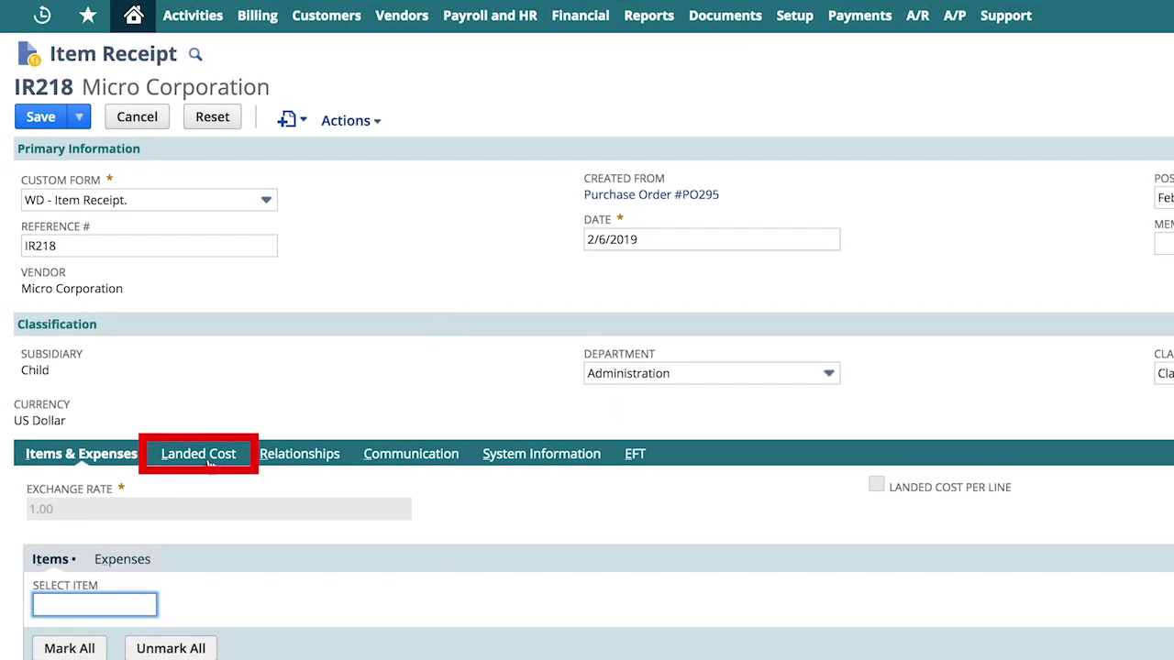
# - Set landed cost allocation to Value, sourced from Other Transaction bill VBLC005
pyautogui.click(203, 456)
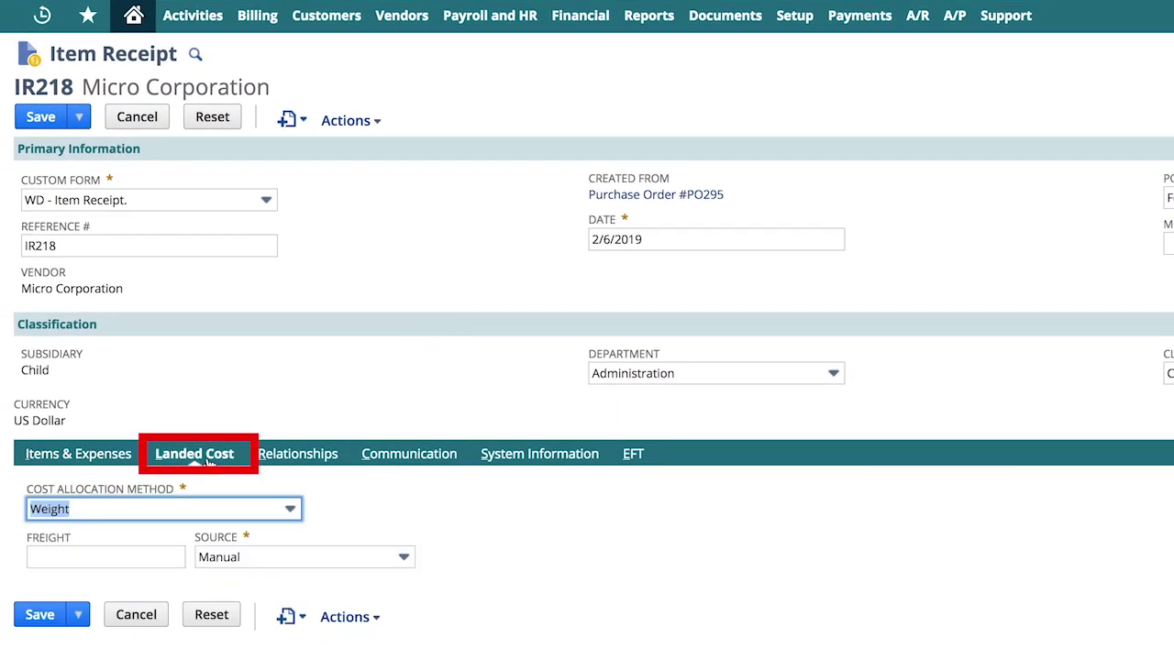
pyautogui.click(176, 511)
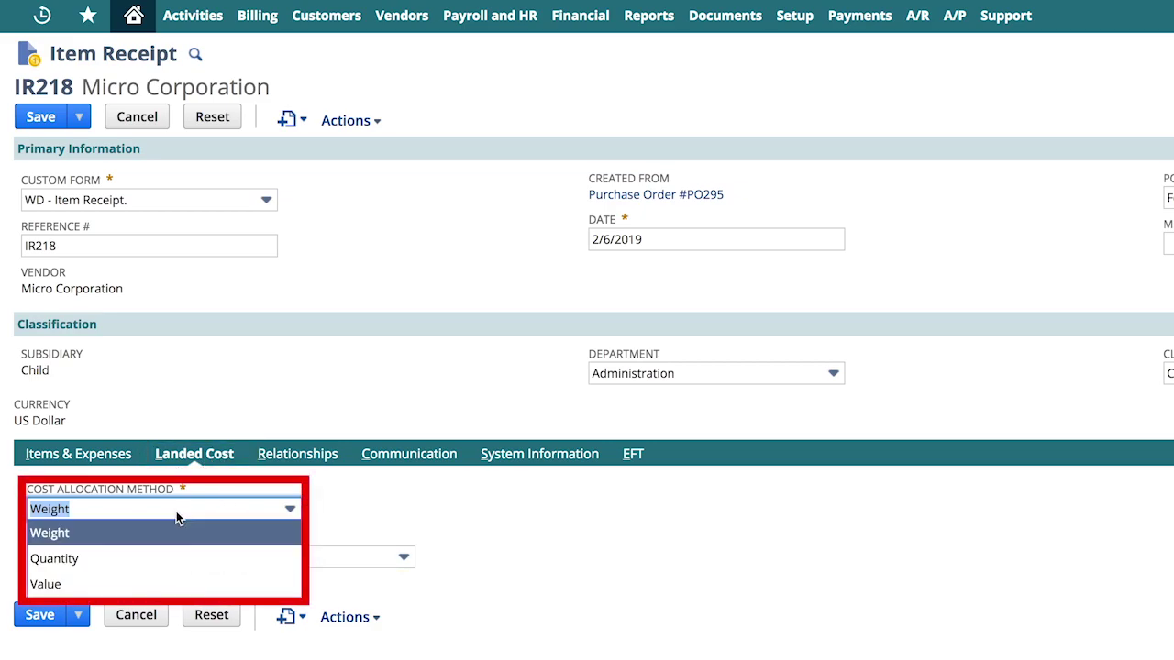
pyautogui.click(125, 587)
pyautogui.click(385, 557)
pyautogui.click(380, 609)
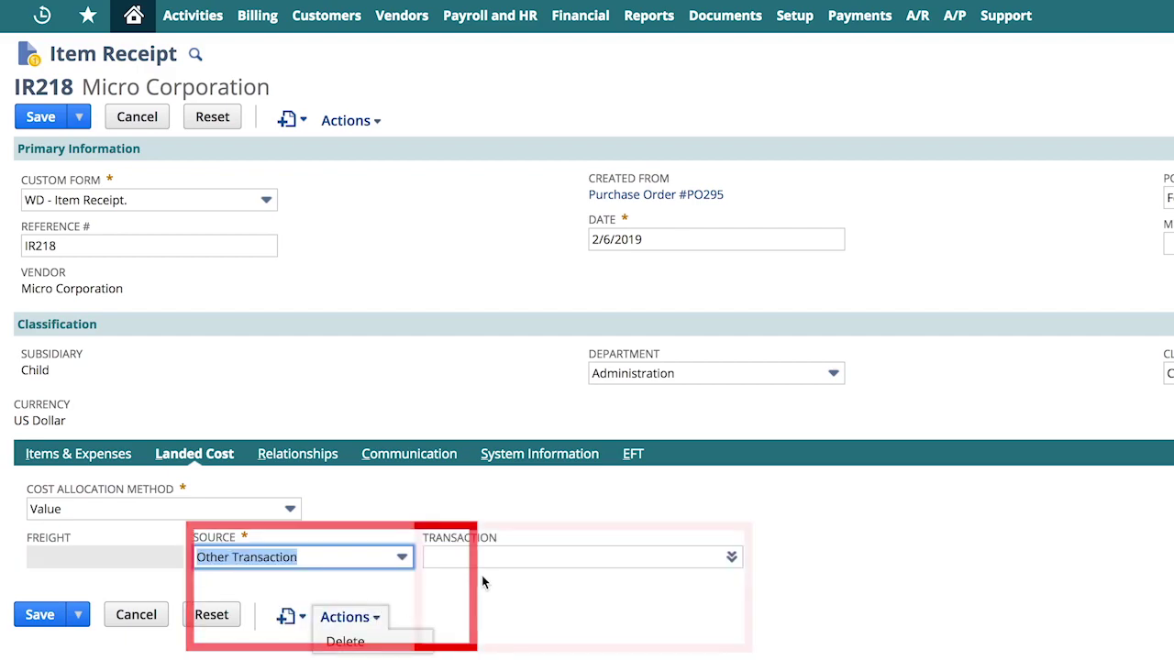
pyautogui.click(731, 556)
pyautogui.click(715, 584)
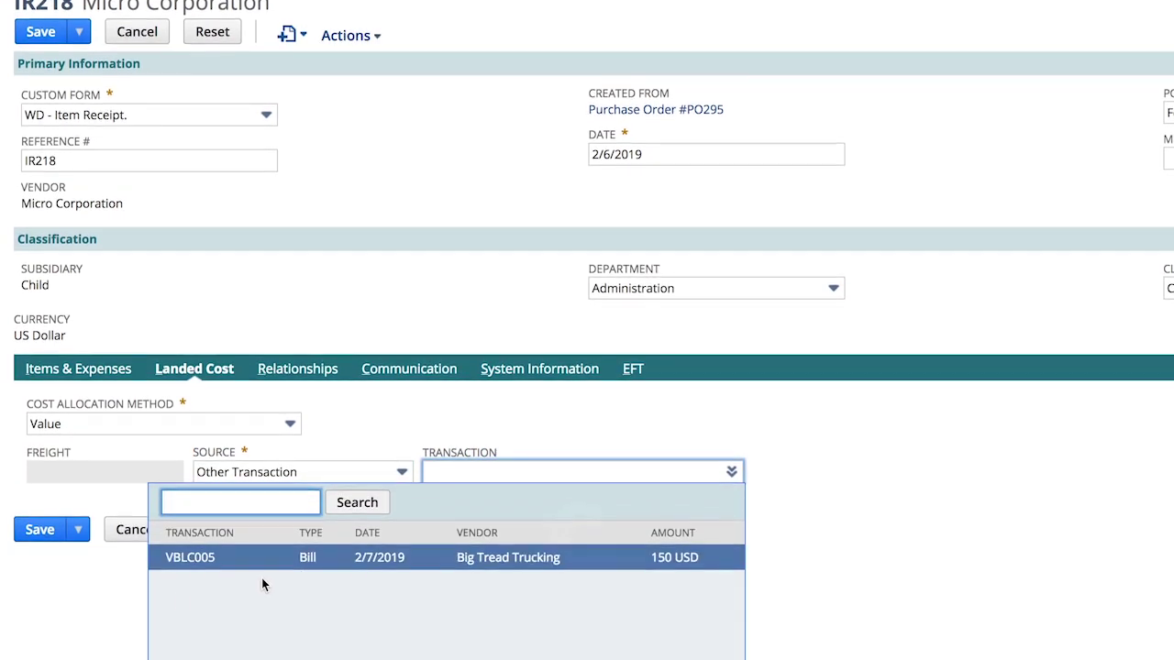
pyautogui.click(198, 542)
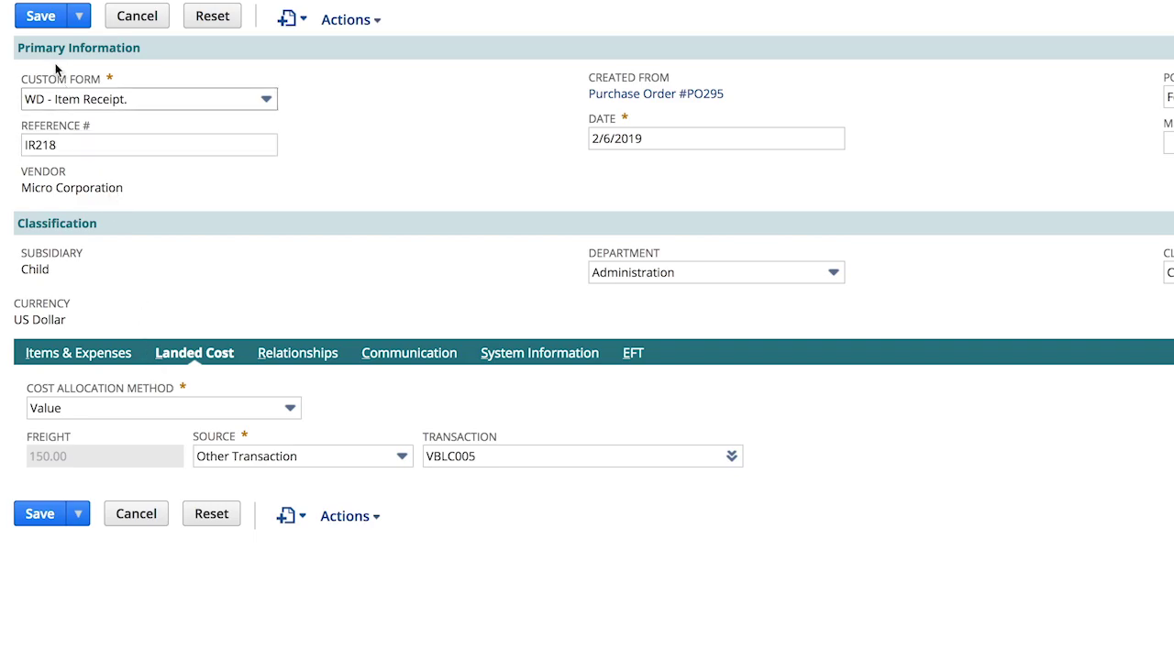
# - Save IR218 and view its GL impact showing the 150.00 freight split
pyautogui.click(44, 18)
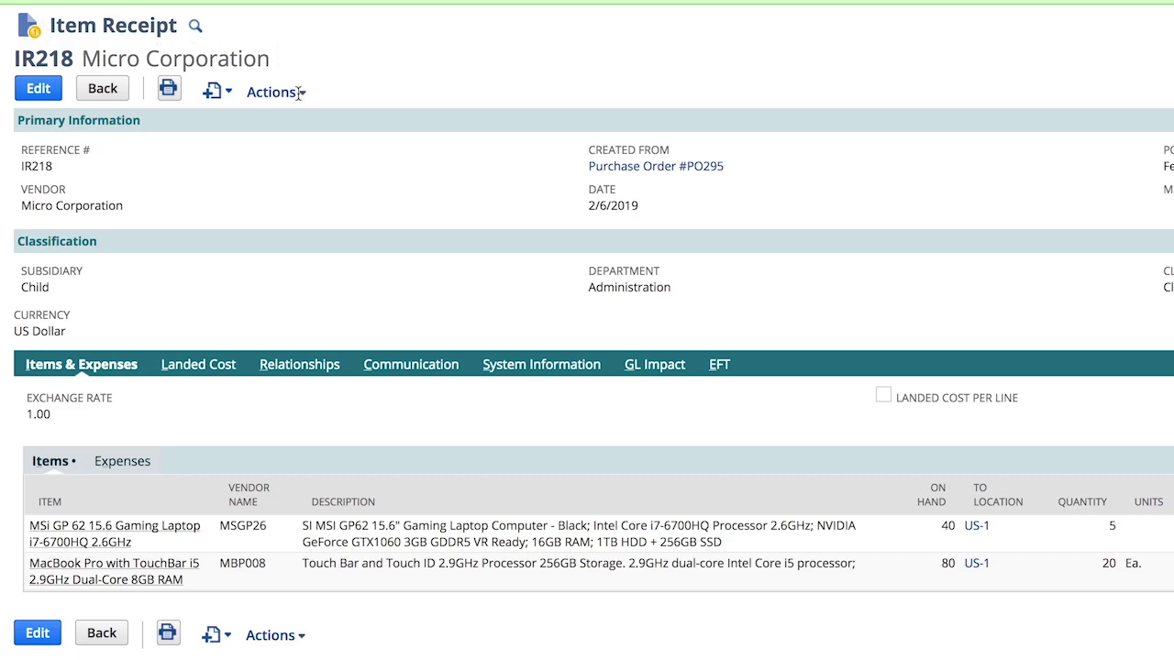
pyautogui.moveTo(298, 92)
pyautogui.click(303, 138)
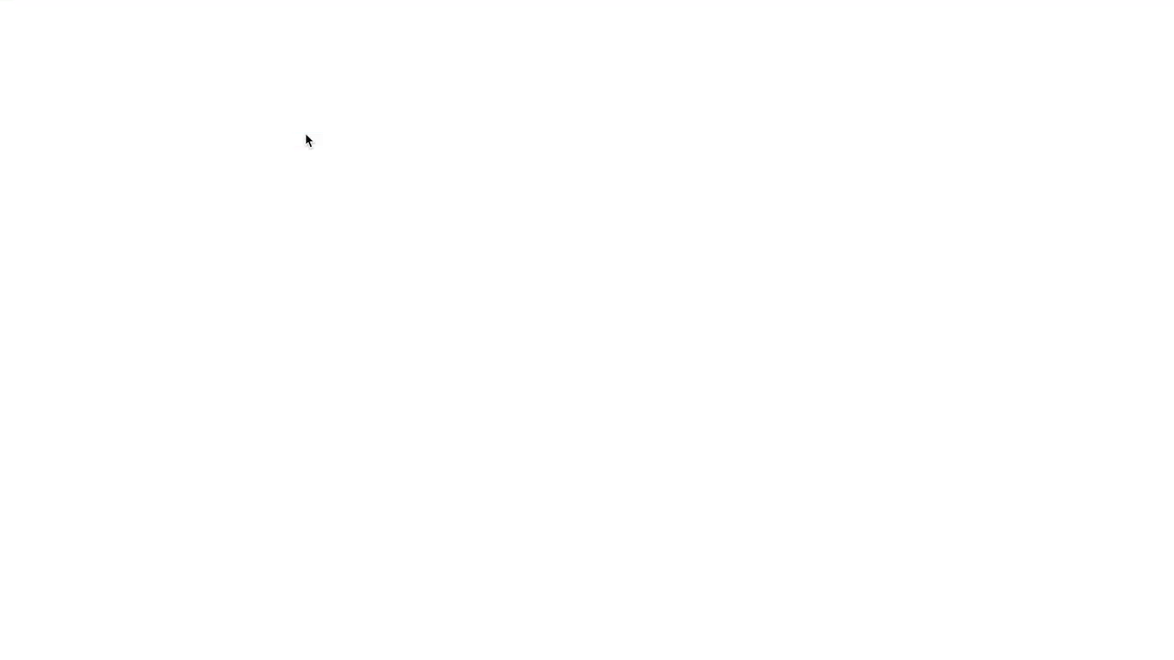